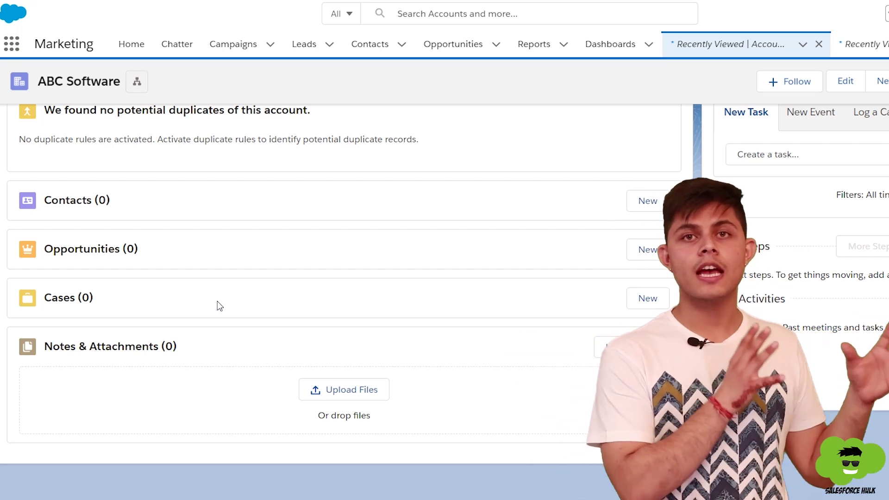
- Find Account Teams through Setup's Quick Find and start enabling account teams
scroll(218, 301, "up", 3)
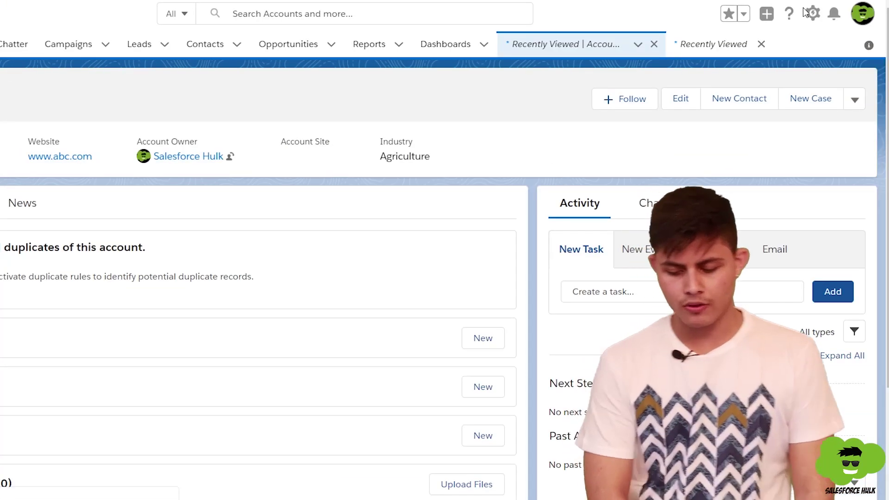
left_click(812, 14)
left_click(780, 58)
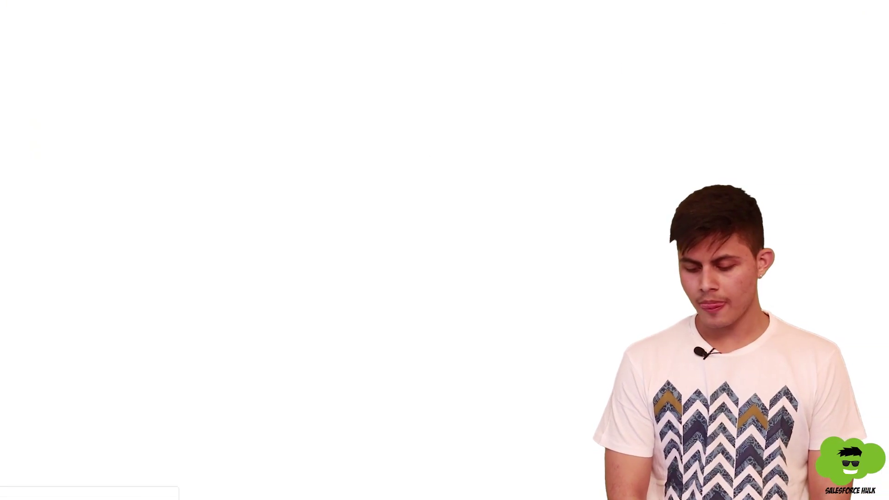
type("Account Te")
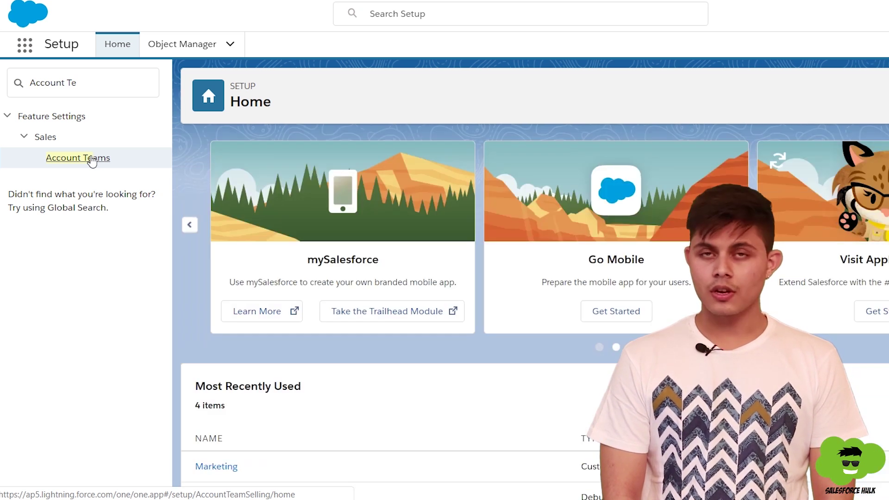
left_click(92, 159)
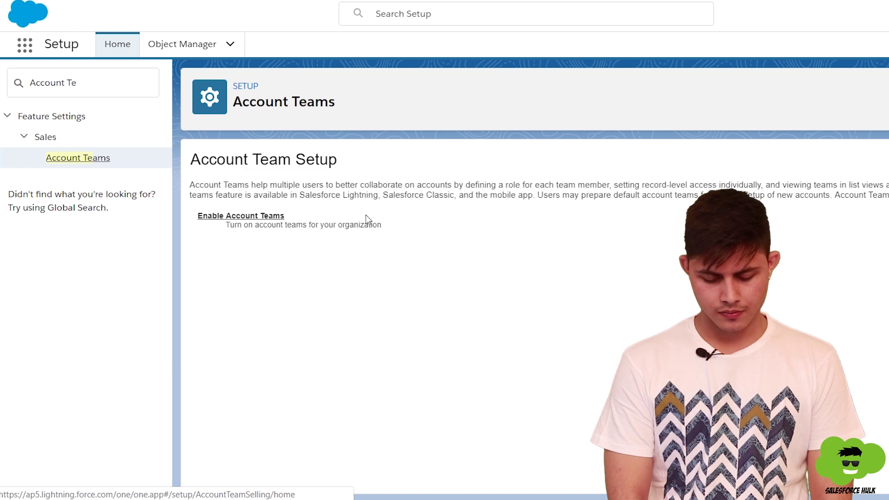
left_click(251, 217)
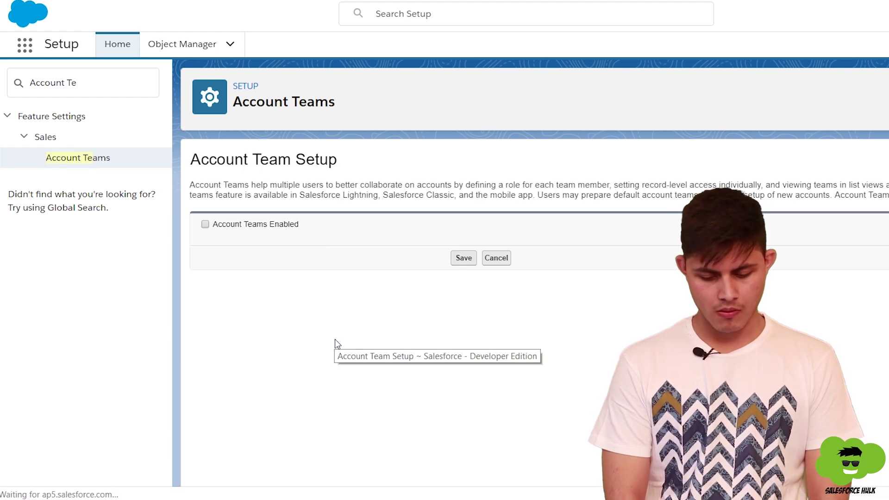
- Turn on Account Teams Enabled and add the team list to all five account layouts
left_click(205, 224)
left_click(464, 258)
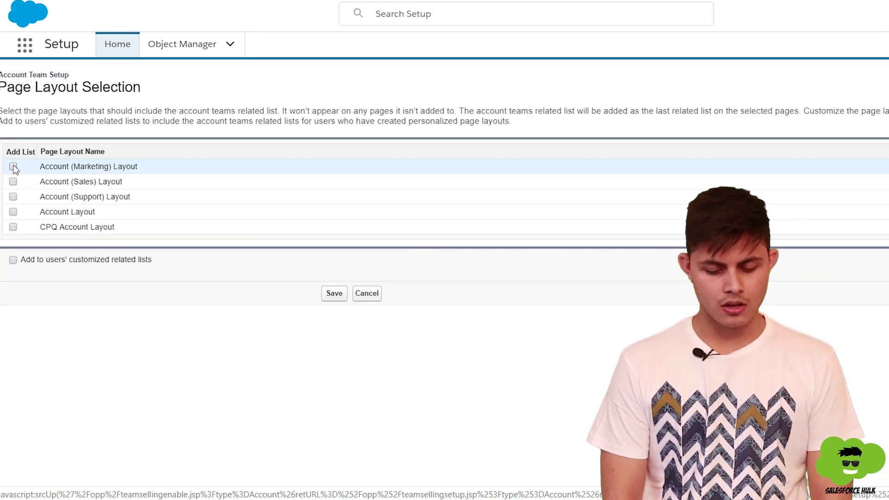
left_click(13, 166)
left_click(13, 181)
left_click(13, 197)
left_click(12, 212)
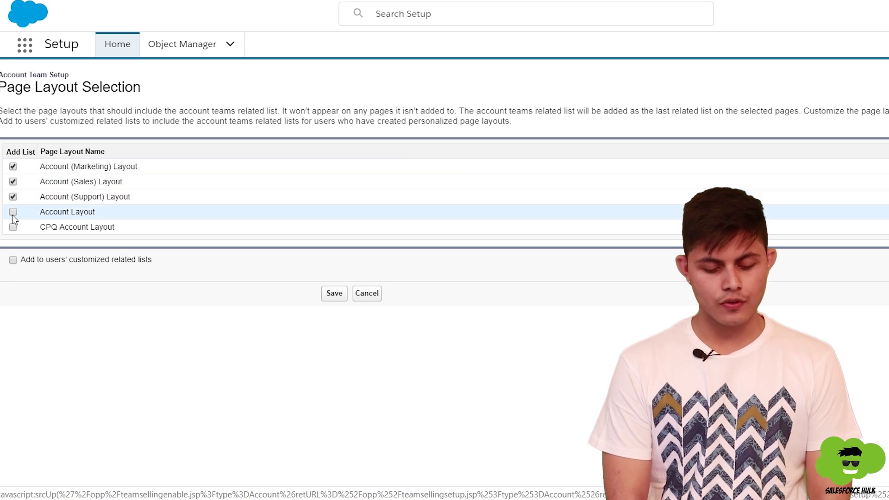
left_click(13, 227)
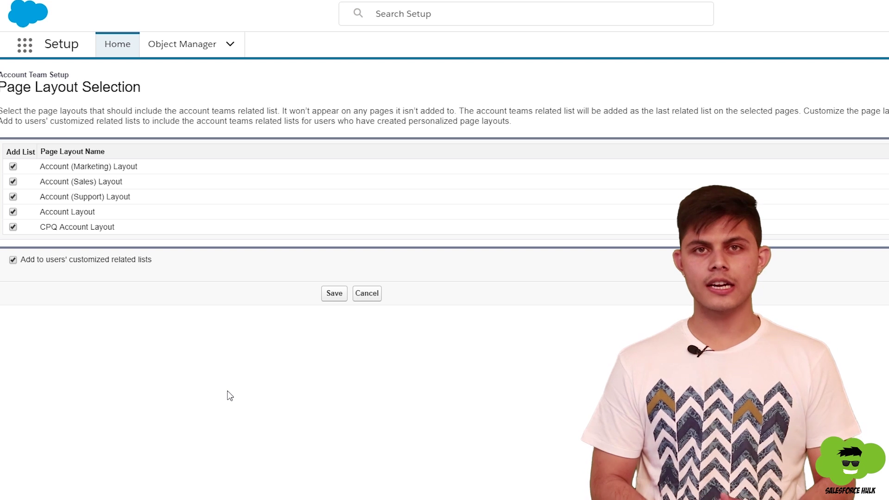
left_click(332, 295)
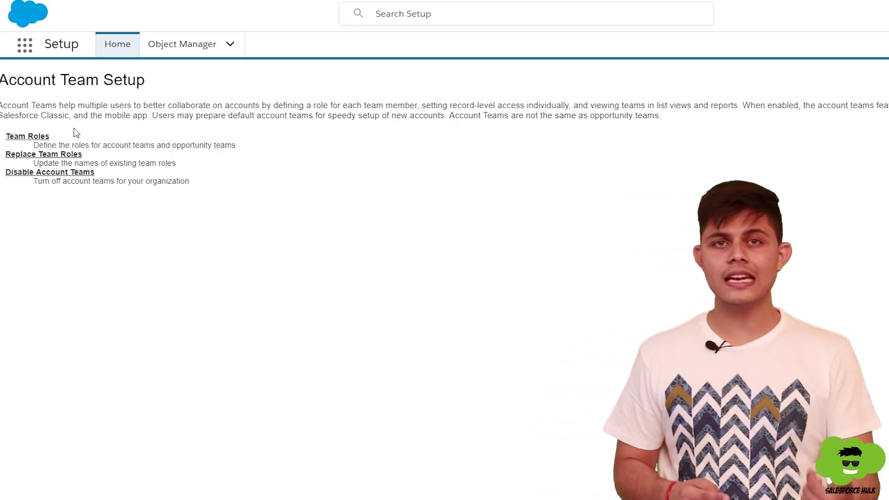
- Open the Team Role picklist values and start adding new roles
left_click(27, 136)
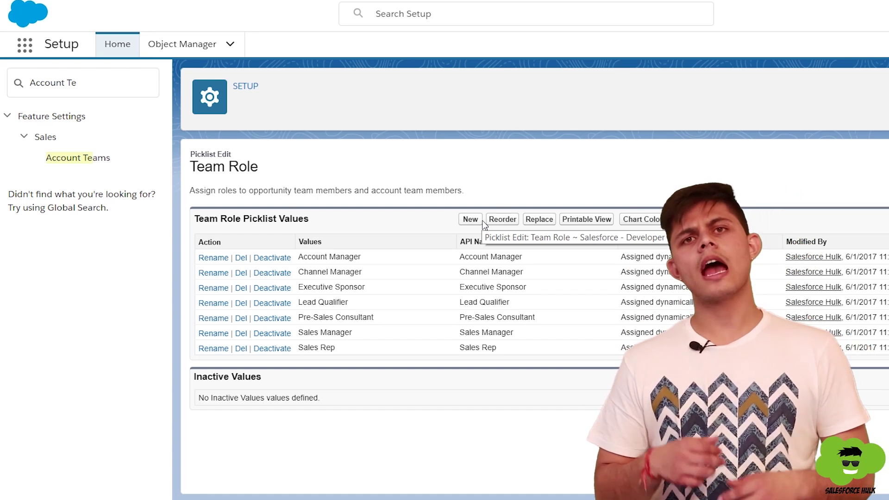
left_click(475, 222)
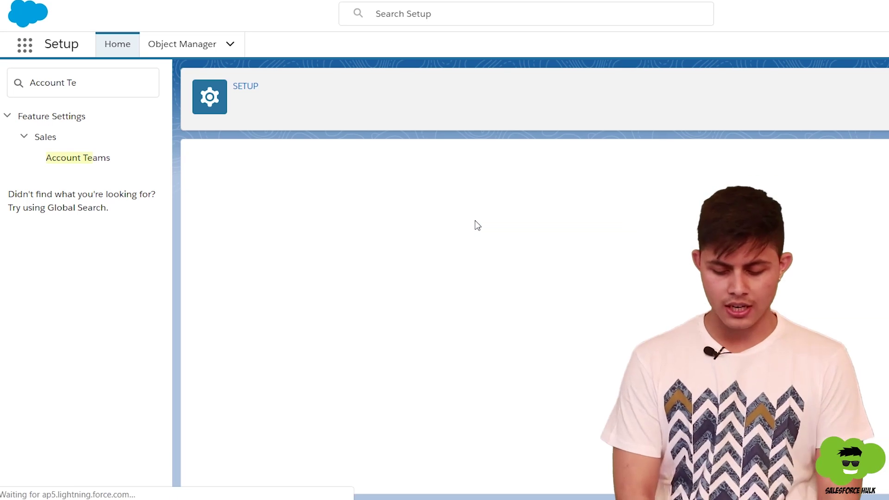
- Save Project Manager and Developer as new Team Role values, then return to ABC Software
left_click(326, 299)
type("Project Manager ")
type("D")
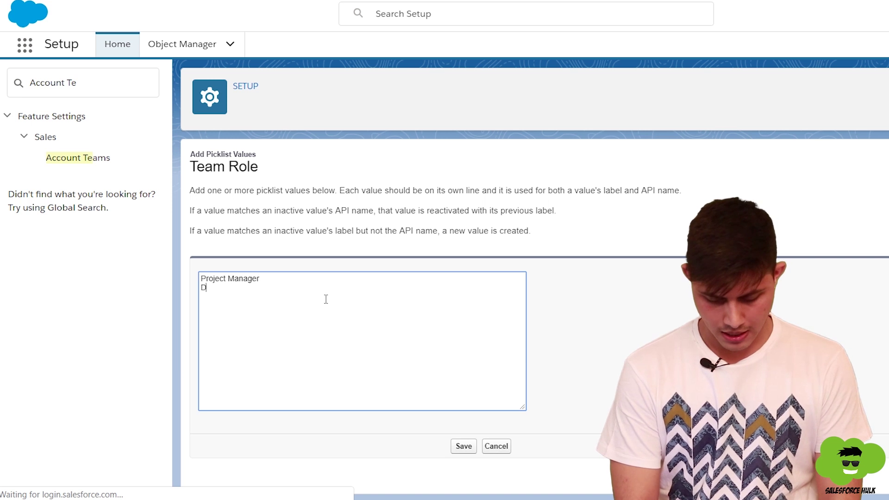
type("eveloper")
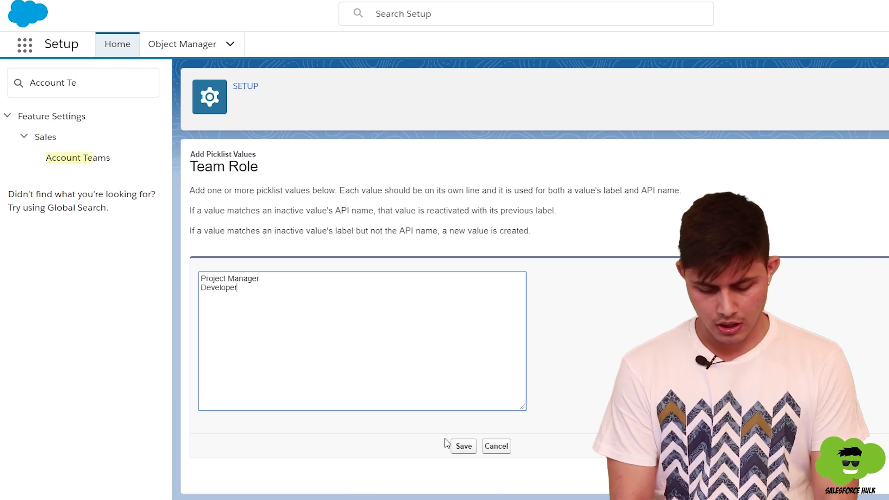
left_click(463, 446)
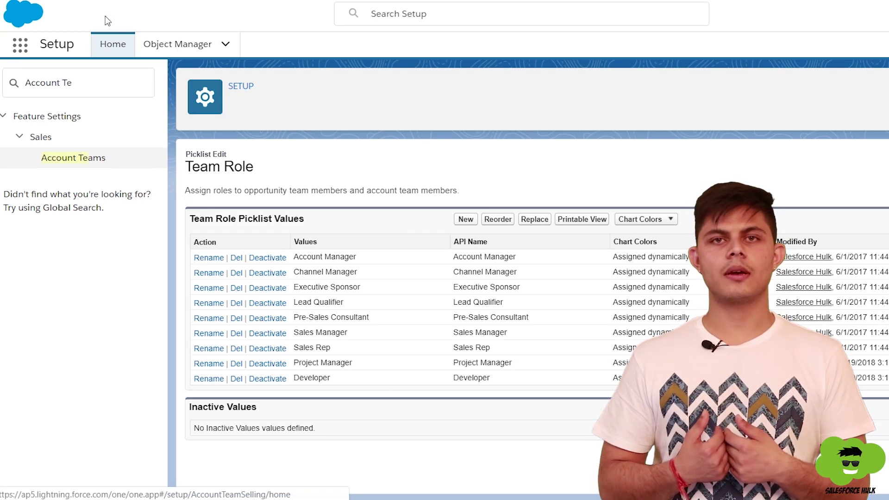
left_click(62, 4)
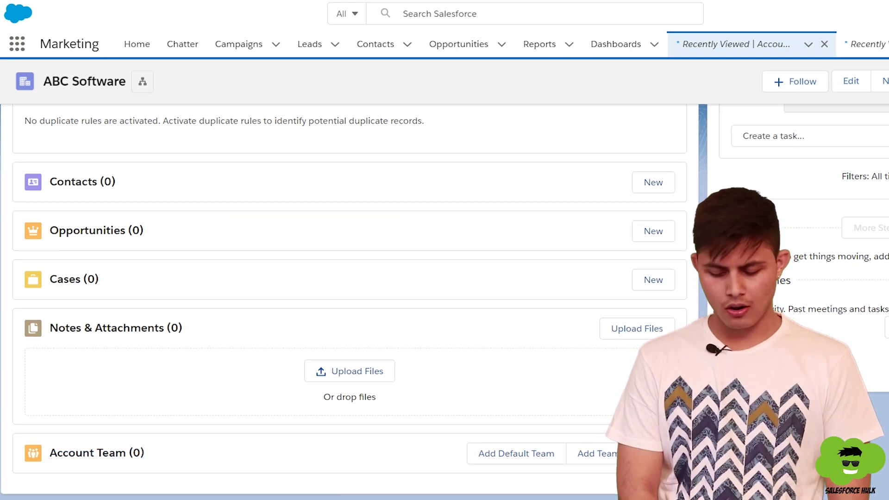
- Fill row 1 of Add Team Members with a user, Project Manager role and Read/Write account access
left_click(574, 453)
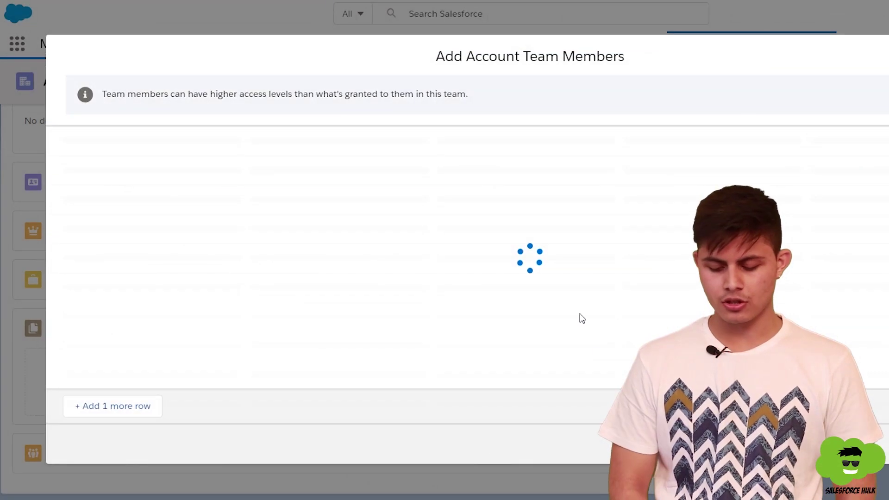
left_click(131, 170)
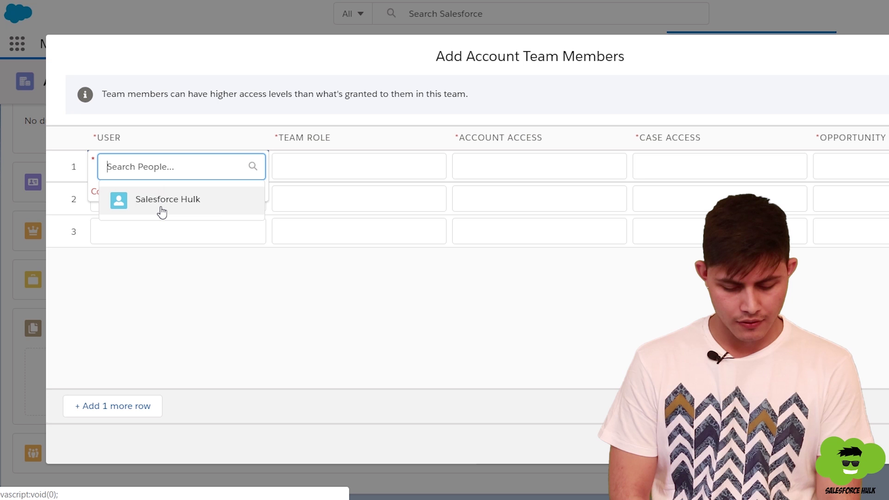
left_click(162, 213)
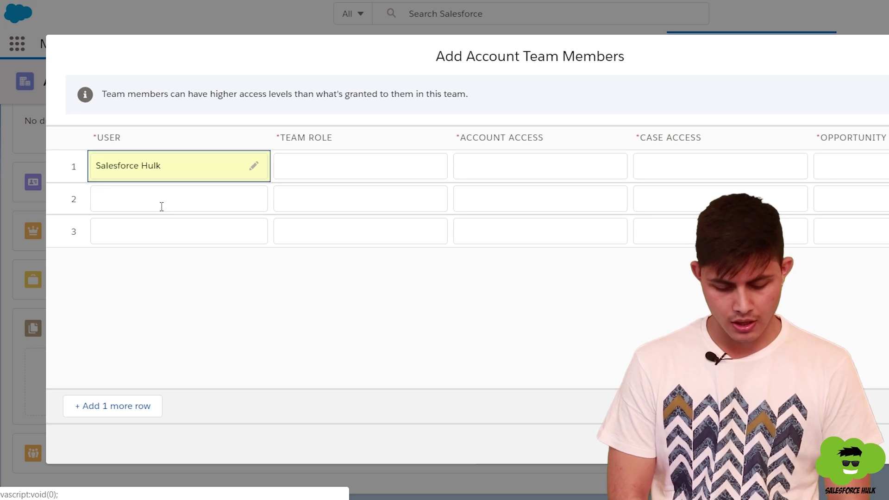
left_click(399, 170)
left_click(438, 165)
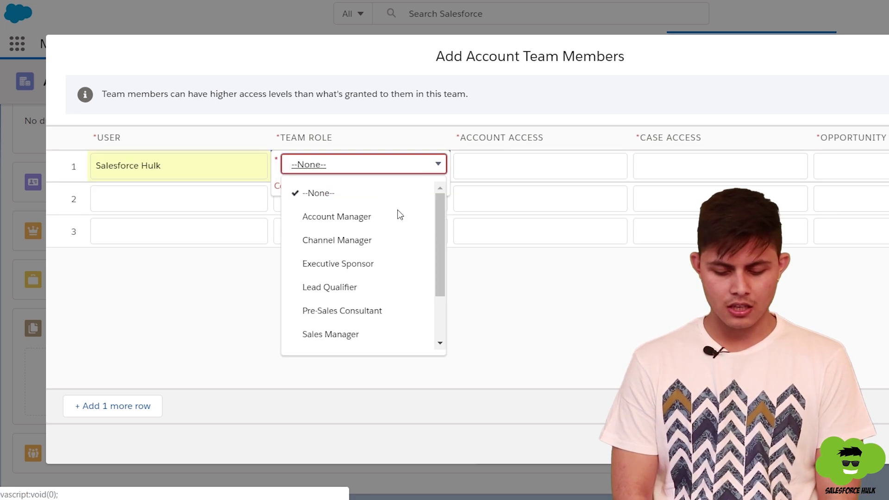
scroll(396, 218, "down", 2)
scroll(395, 225, "down", 1)
left_click(349, 327)
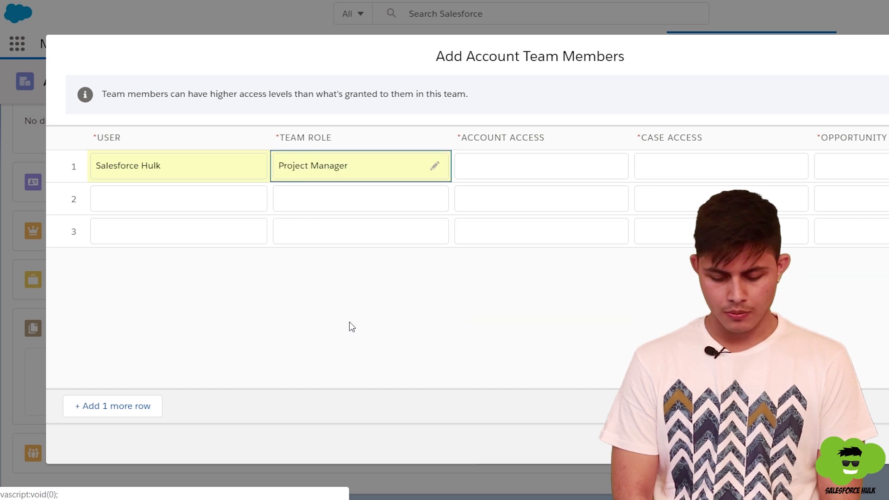
left_click(559, 167)
left_click(572, 177)
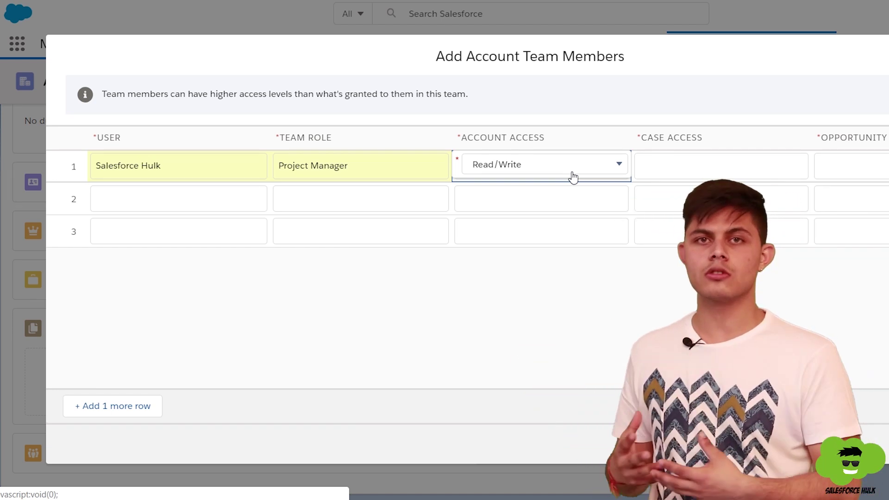
- Set row 1's case and opportunity access to Read/Write, keeping its suggested user
left_click(736, 168)
left_click(733, 170)
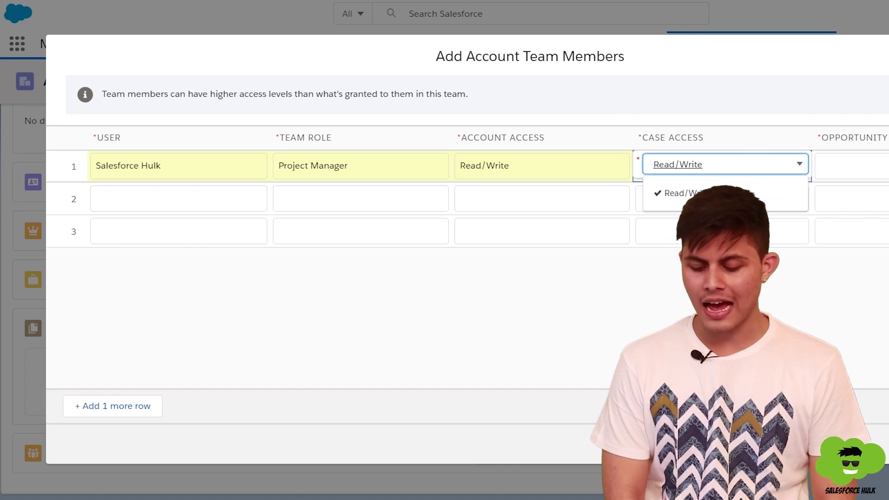
left_click(676, 193)
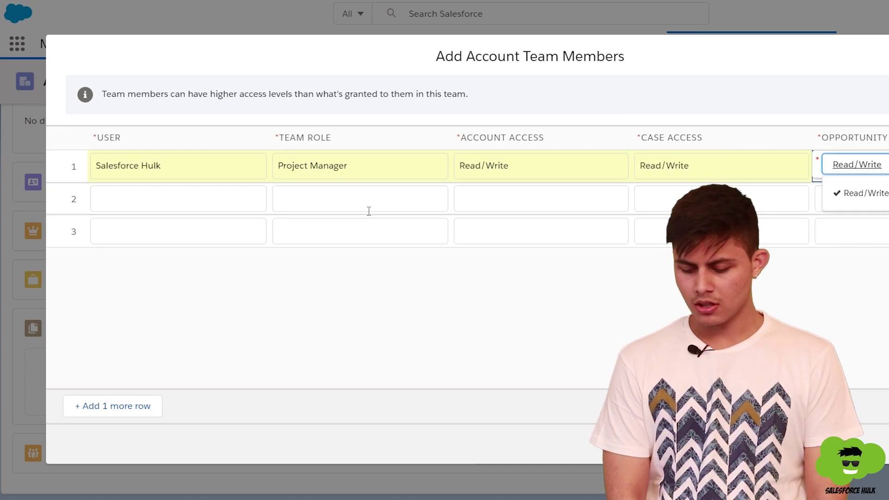
left_click(155, 165)
left_click(160, 199)
left_click(181, 198)
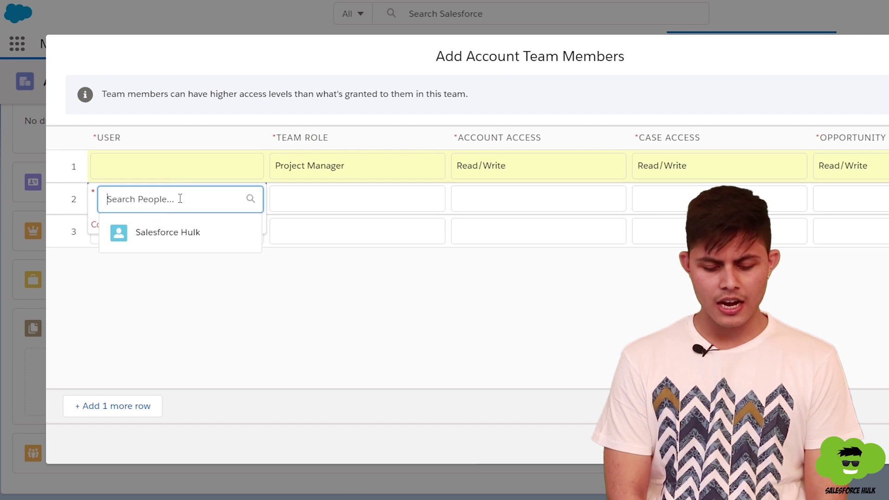
left_click(185, 177)
left_click(182, 199)
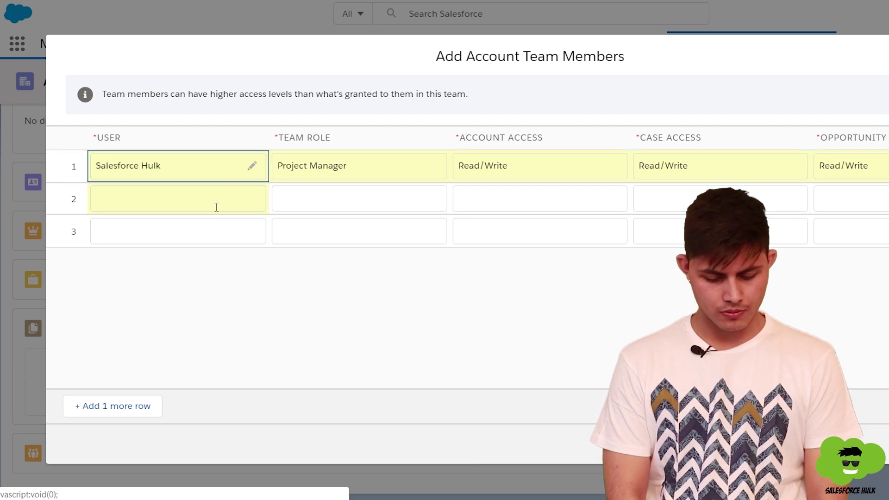
- Search for and select the second team member's user in row 2
left_click(216, 204)
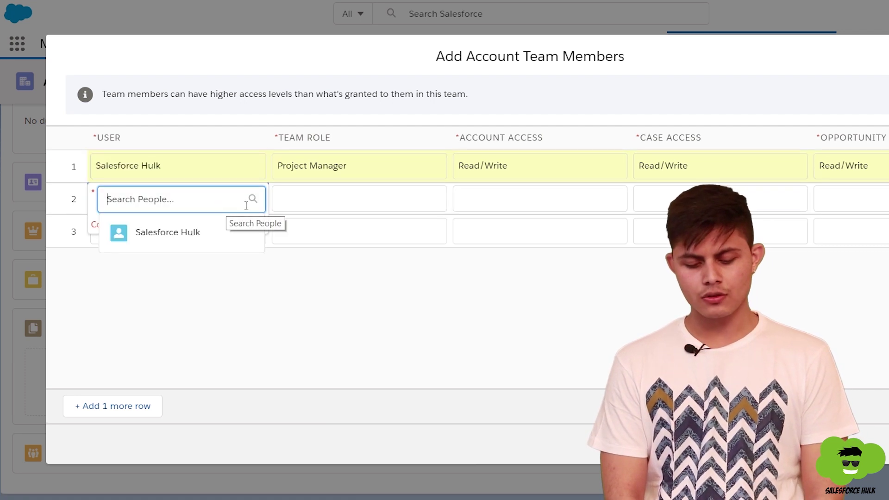
type("Paul")
key("BackSpace")
key("BackSpace")
key("BackSpace")
type("aul")
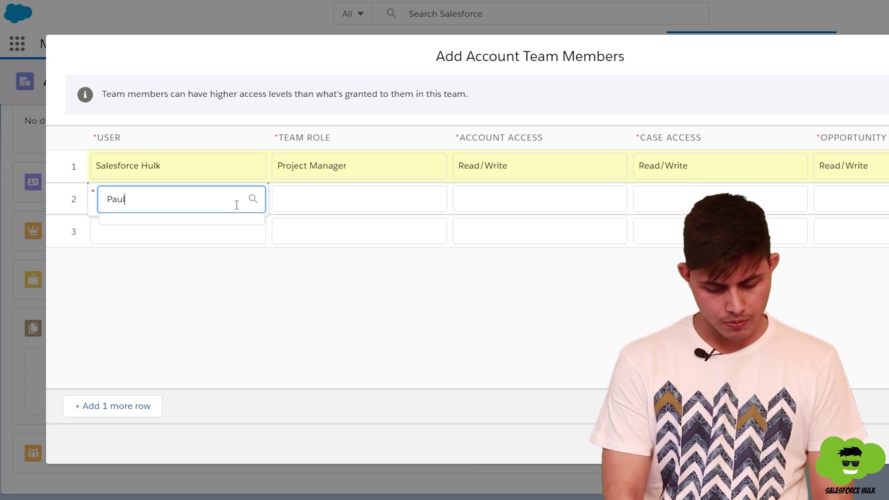
left_click(188, 258)
- Give row 2 the Developer role with Read/Write account and case access
left_click(387, 199)
left_click(426, 205)
scroll(363, 378, "down", 2)
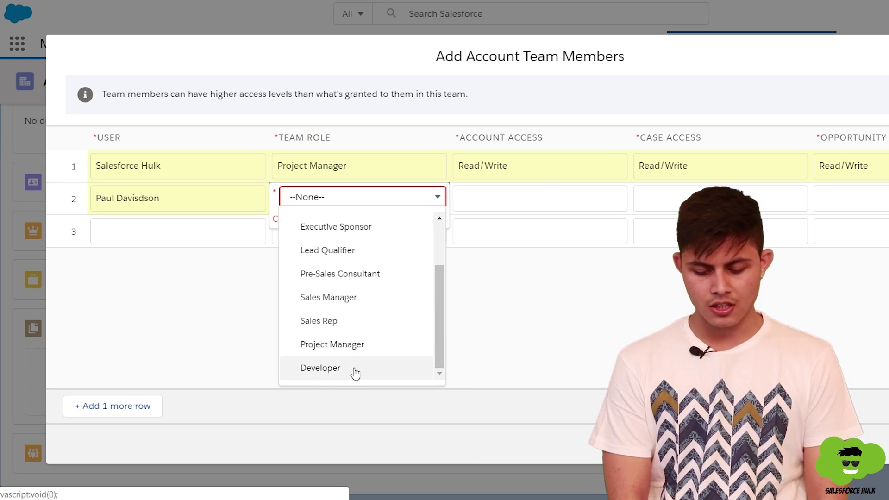
left_click(354, 369)
left_click(556, 197)
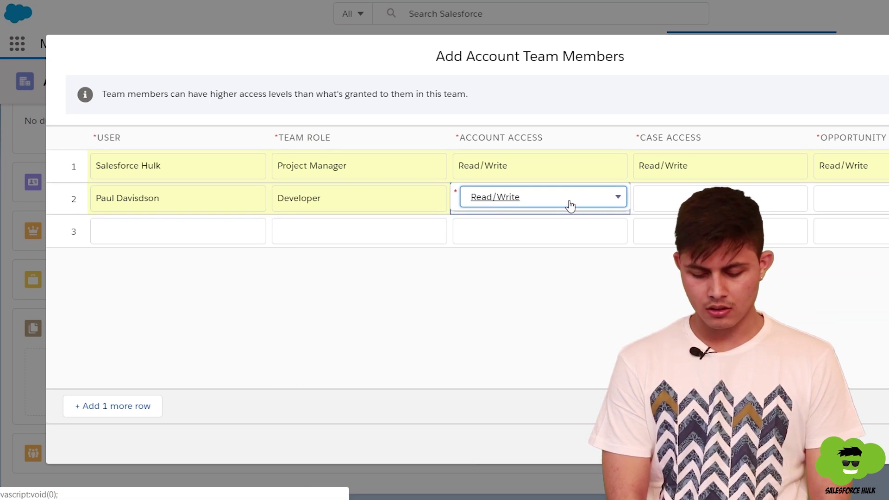
left_click(572, 203)
left_click(609, 197)
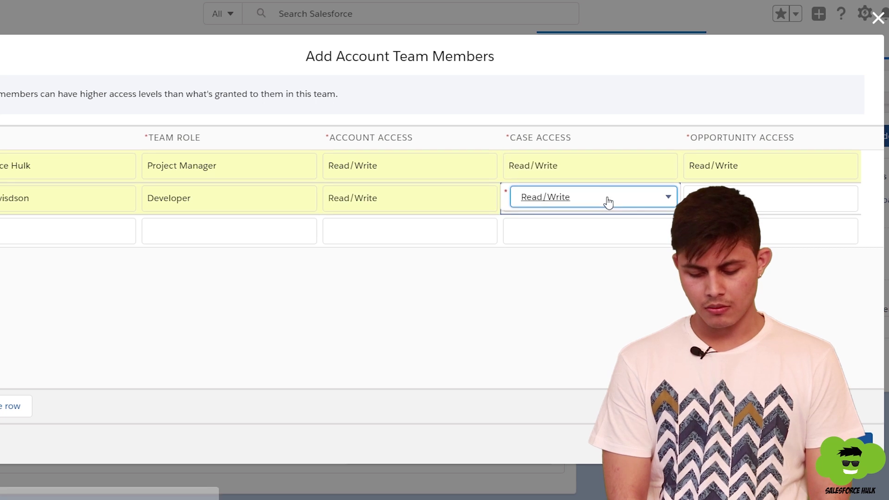
key("Tab")
key("Escape")
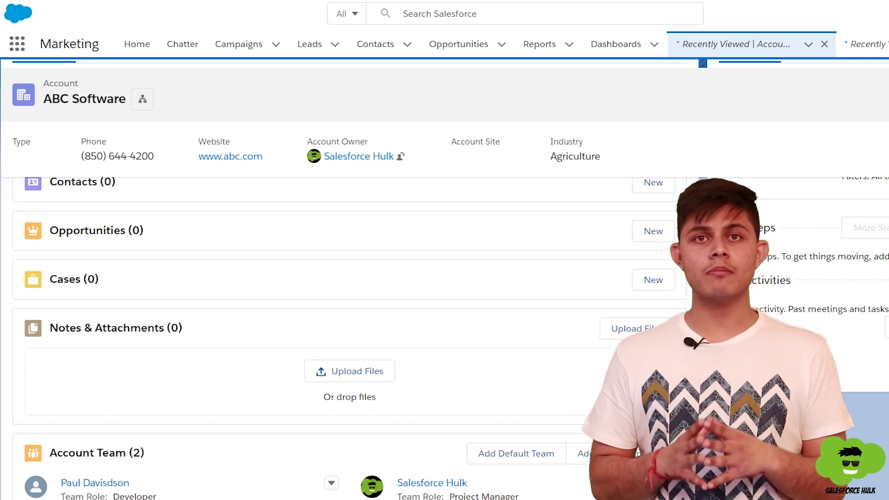
- Scroll to ABC Software's Account Team list showing the Developer and Project Manager
scroll(417, 309, "down", 2)
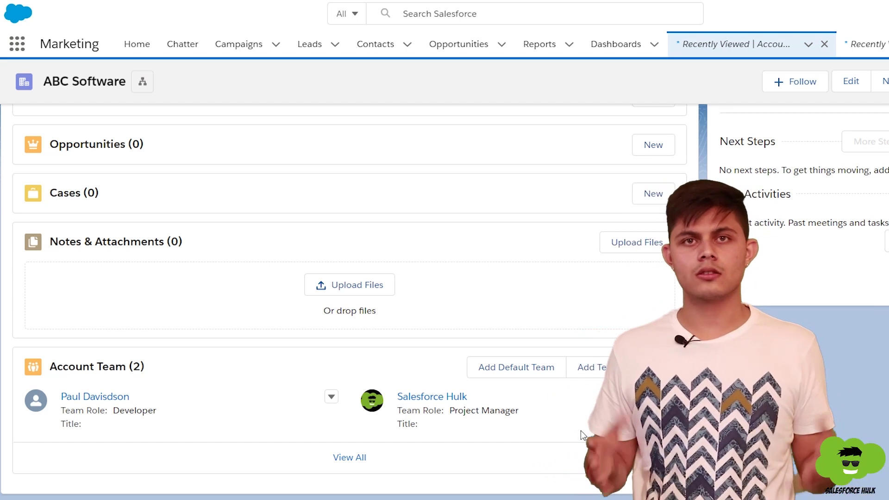
scroll(583, 435, "up", 5)
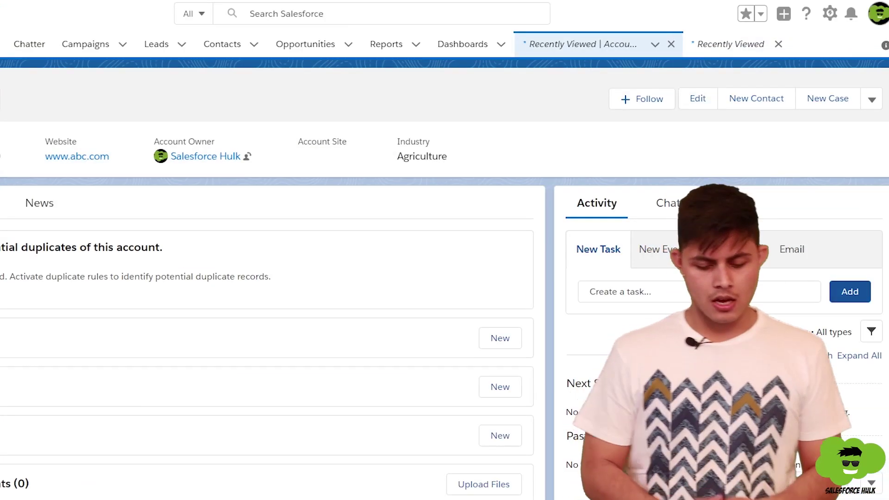
- Open the current user's Setup record and scroll to its empty Default Account Team list
left_click(829, 13)
left_click(771, 55)
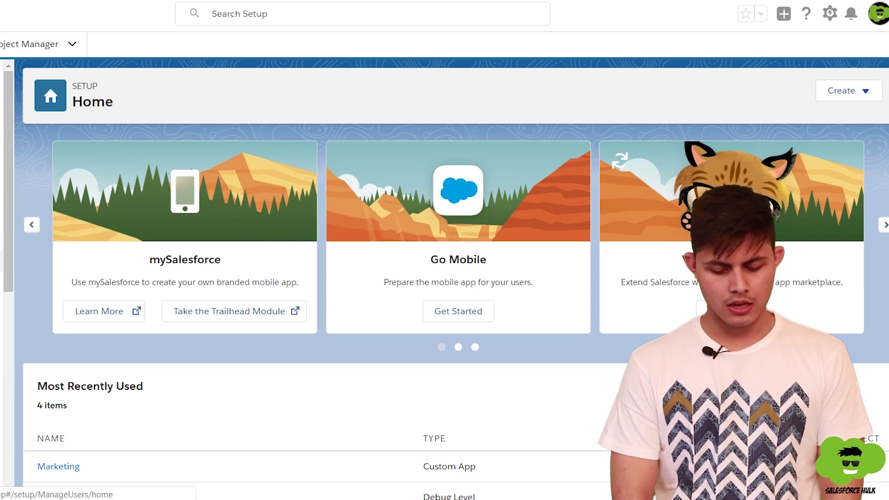
left_click(0, 261)
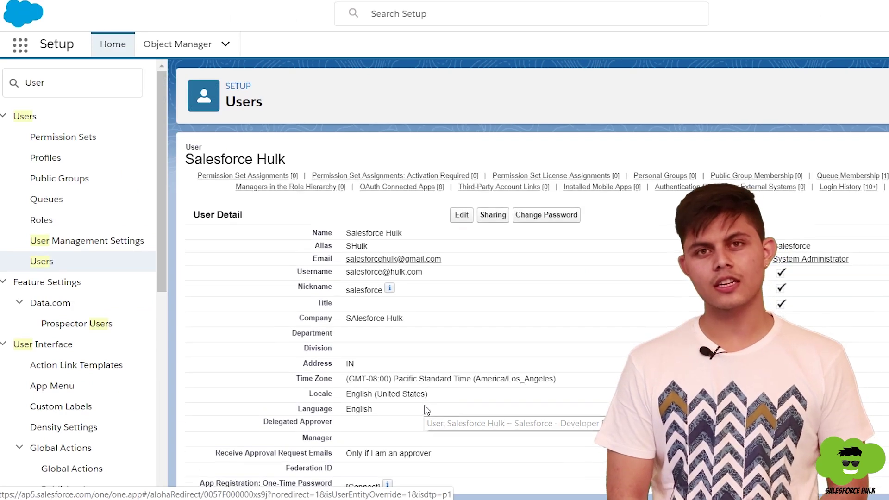
scroll(427, 411, "down", 15)
scroll(426, 406, "down", 3)
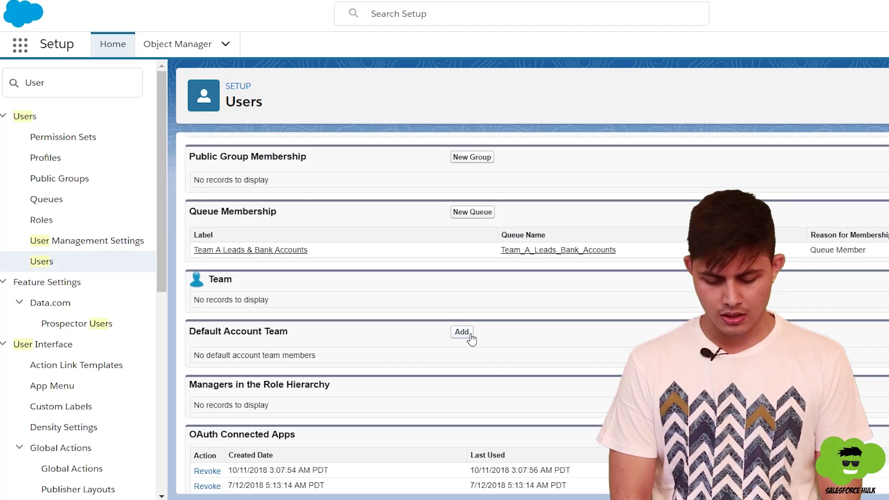
- Add a first default account team member with the Developer role
left_click(462, 332)
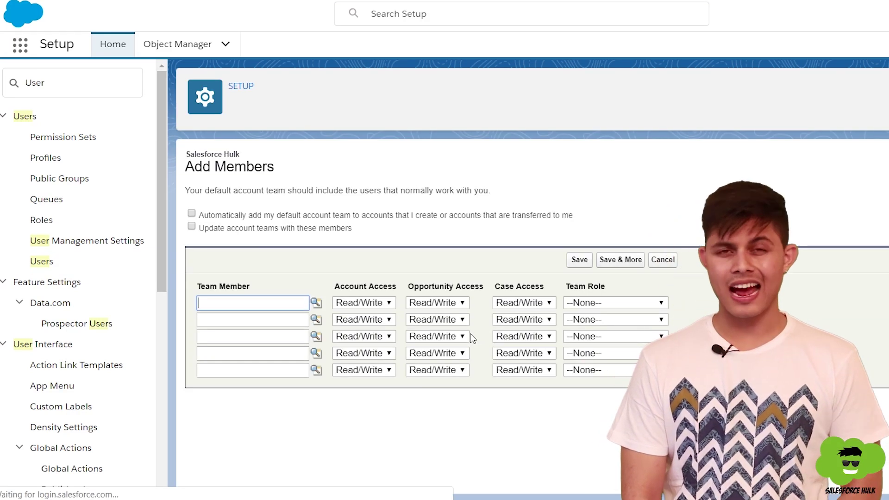
left_click(316, 304)
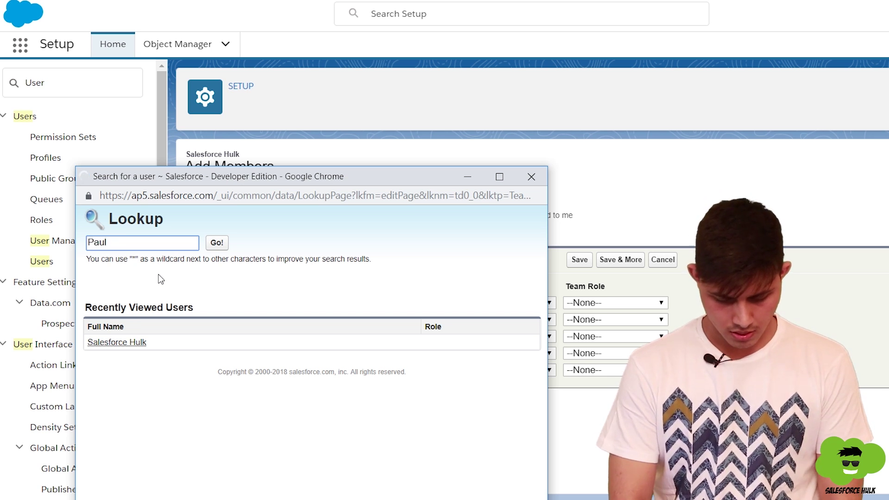
left_click(123, 352)
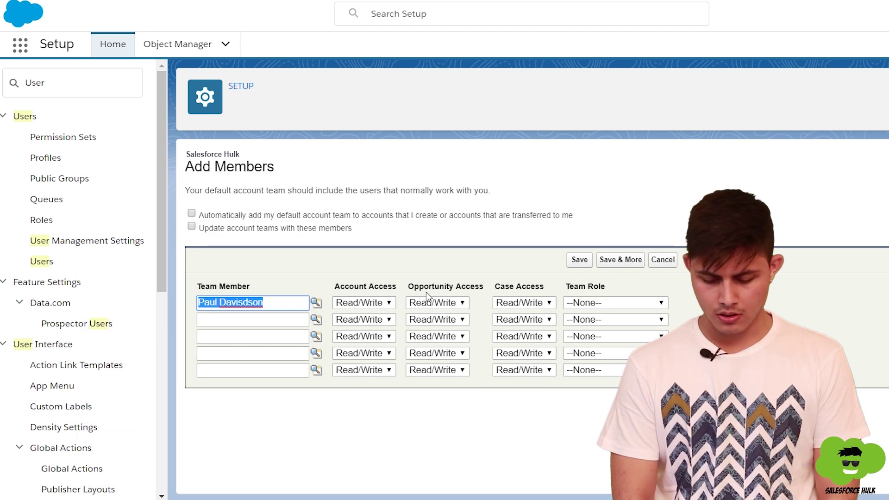
left_click(621, 303)
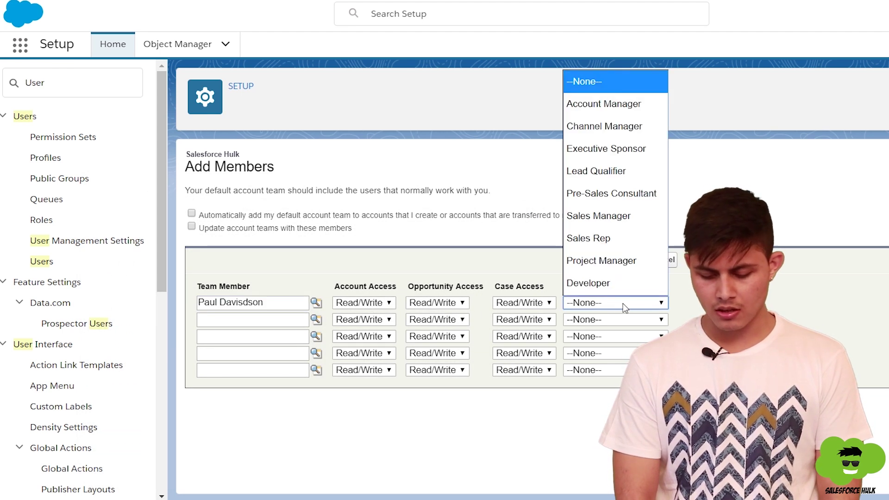
left_click(619, 284)
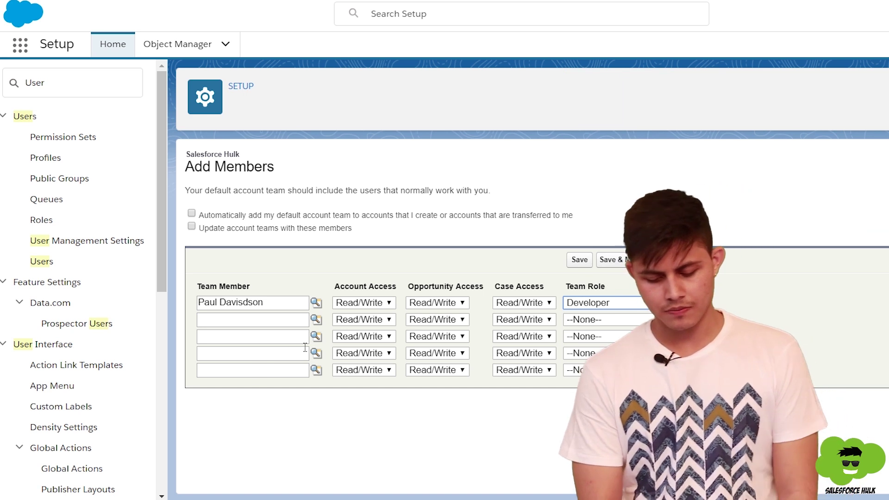
- Add a second member as Sales Manager and save the default account team
left_click(316, 319)
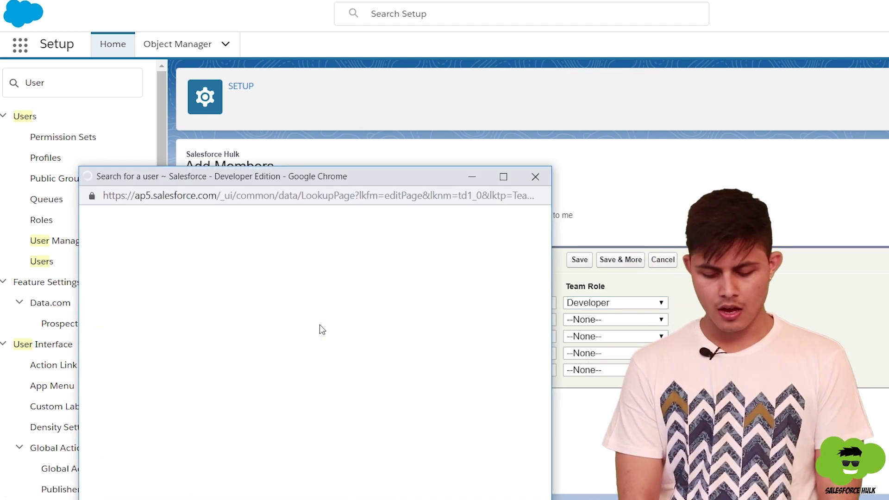
left_click(124, 342)
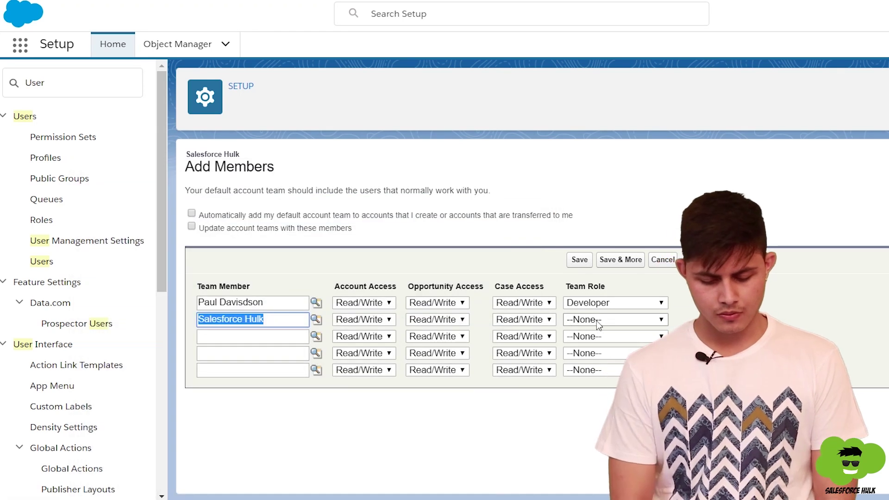
left_click(597, 320)
left_click(630, 227)
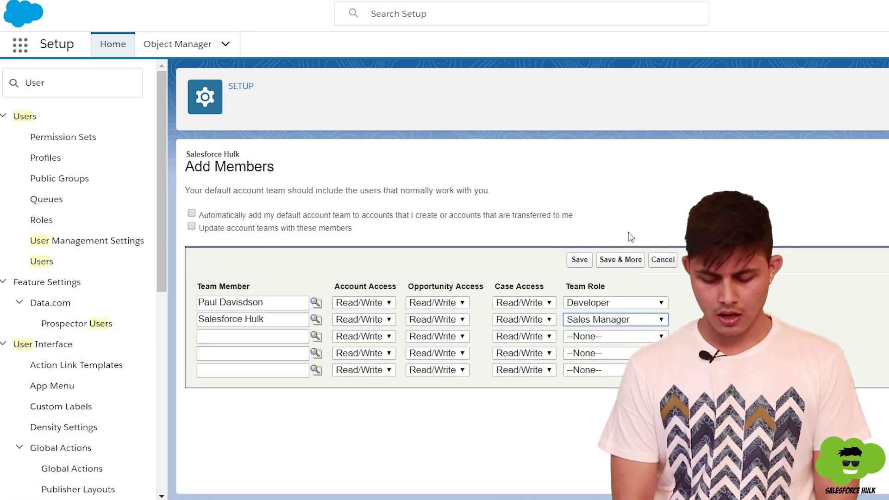
left_click(580, 261)
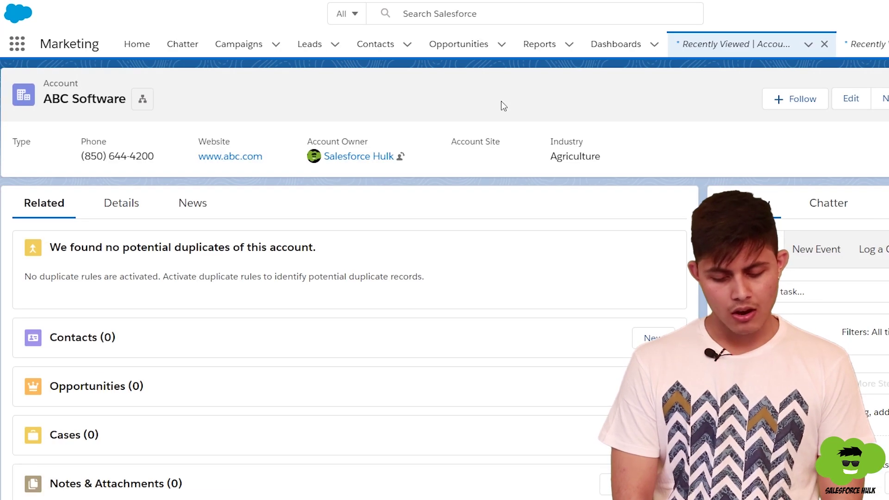
- Switch the accounts list to All Accounts and open Blues Entertainment Corp
left_click(769, 50)
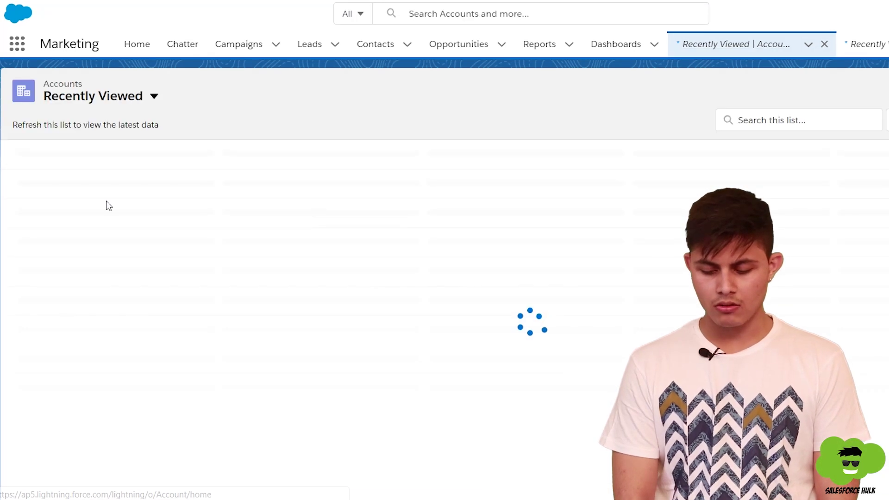
left_click(136, 110)
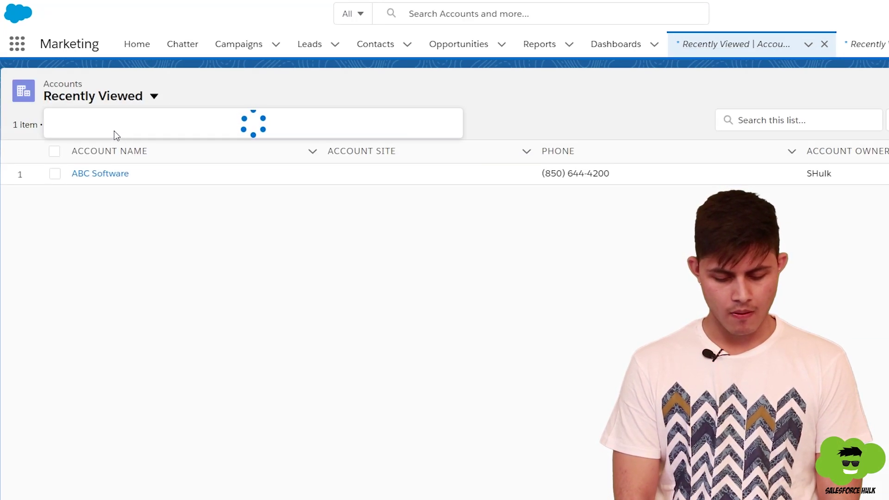
left_click(110, 144)
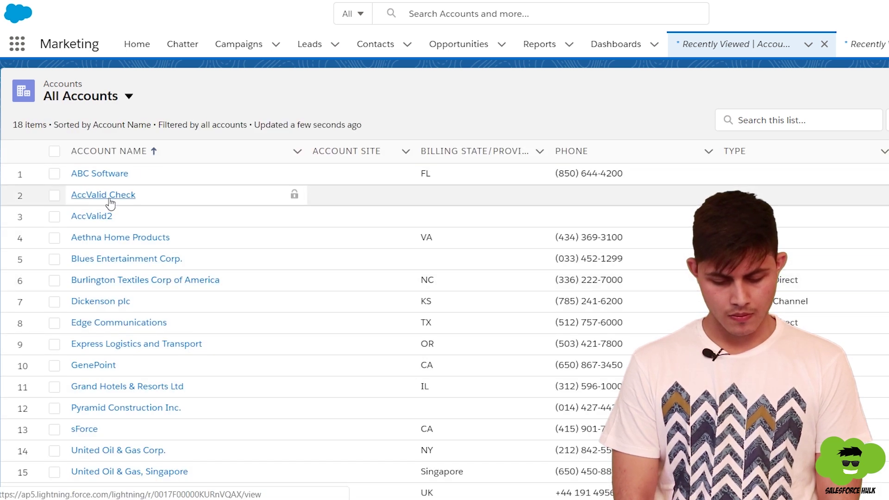
left_click(98, 261)
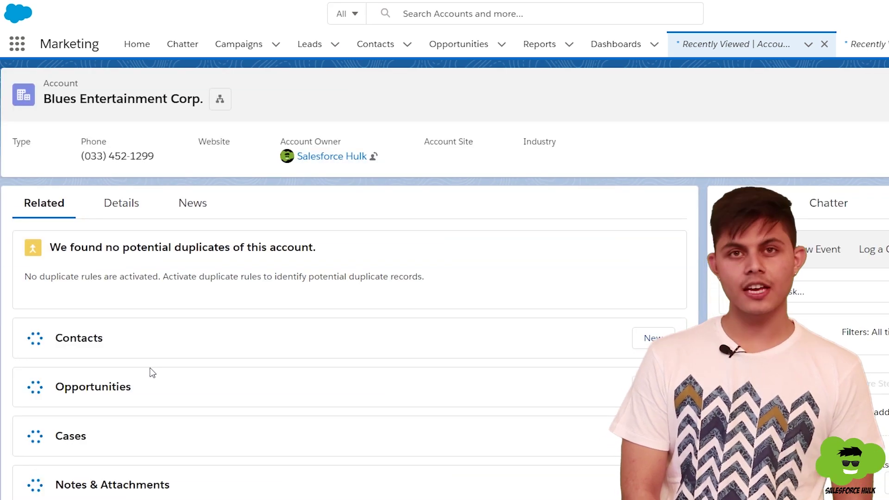
scroll(153, 373, "down", 5)
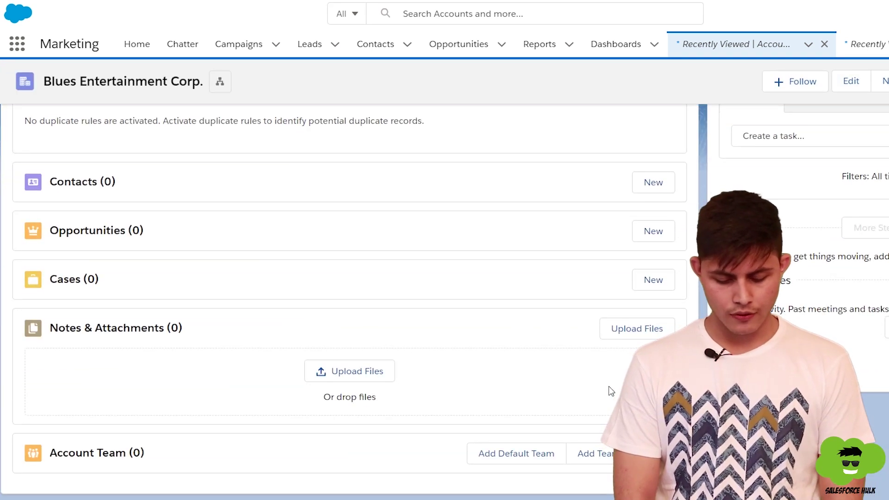
- Apply the default account team, adding a Developer and a Sales Manager to Blues Entertainment Corp
left_click(518, 452)
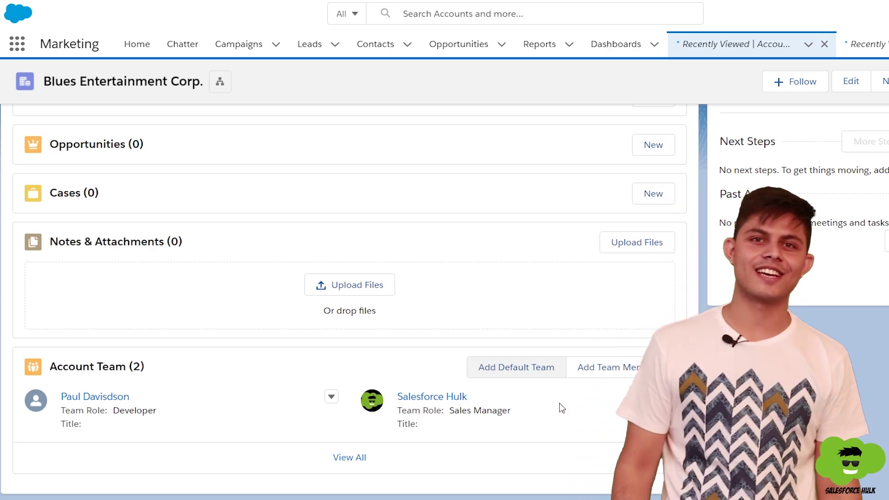
scroll(560, 403, "up", 1)
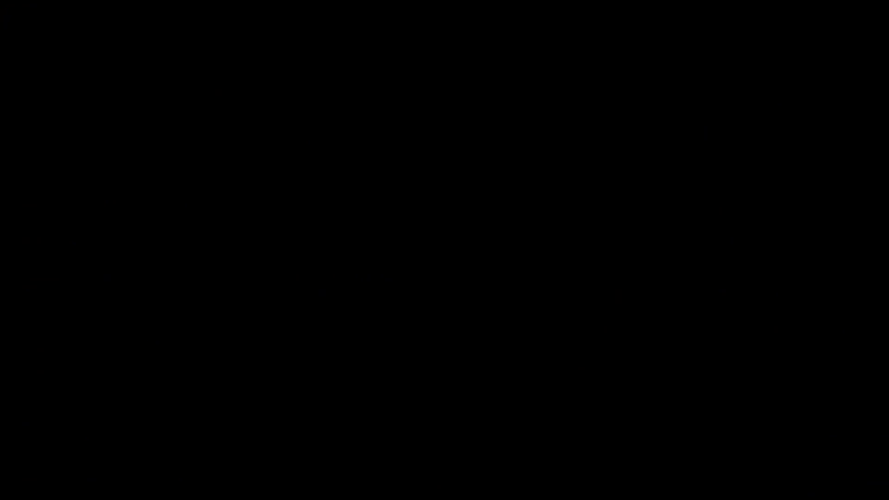